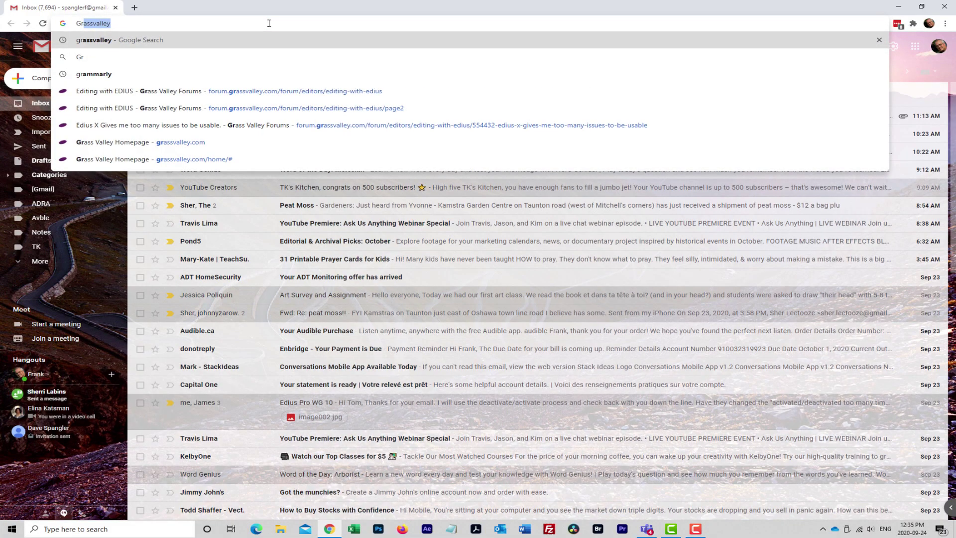
- Search Google for grassvalley and navigate Products > Production > Editing to the EDIUS X page
key("Return")
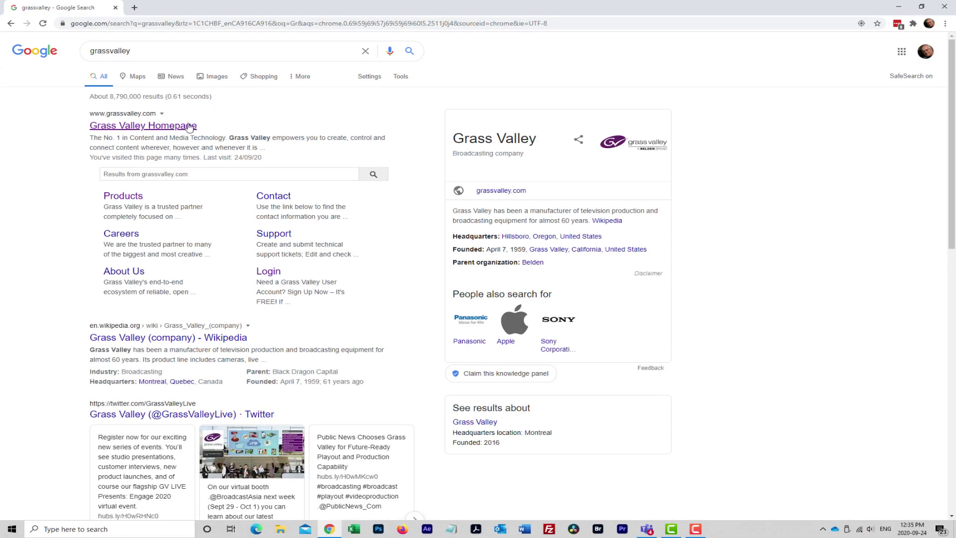
left_click(188, 125)
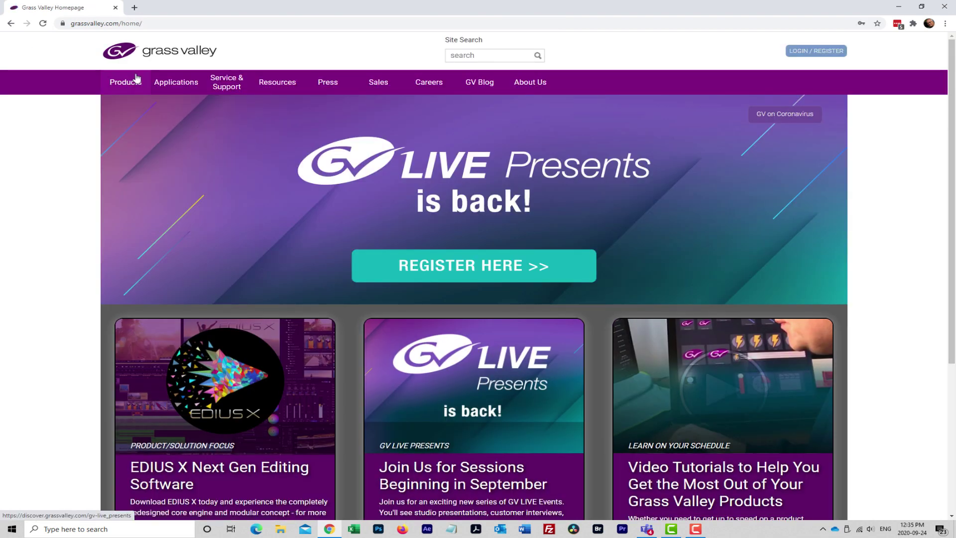
mouse_move(133, 82)
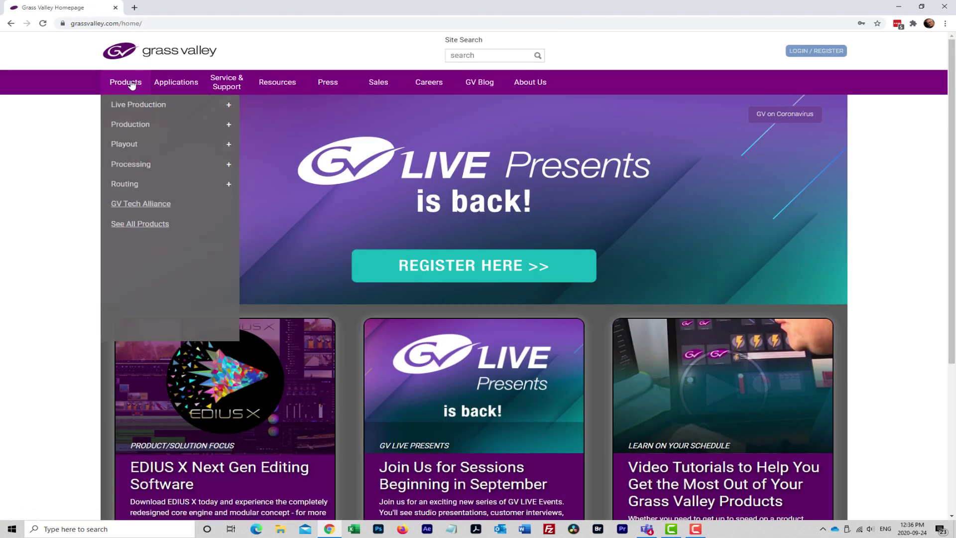
left_click(145, 129)
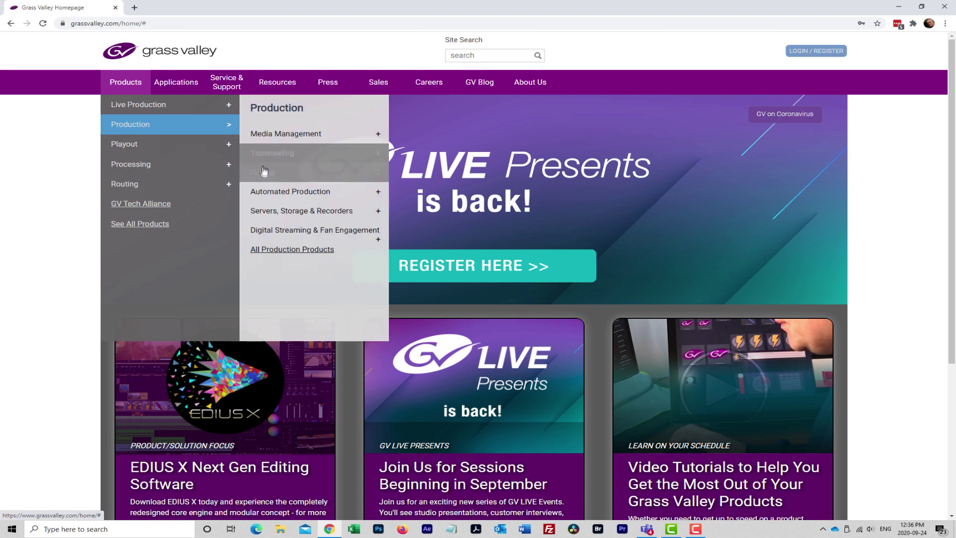
left_click(358, 172)
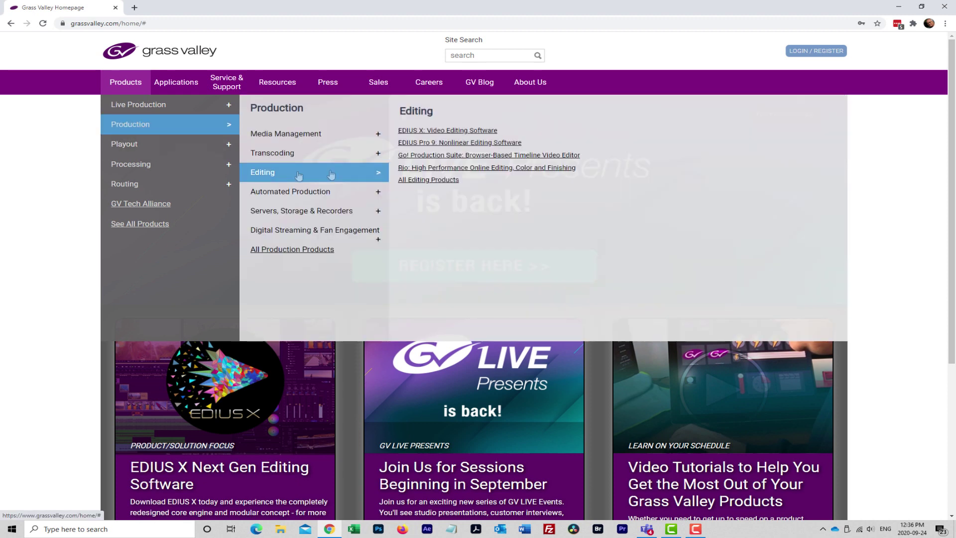
left_click(441, 130)
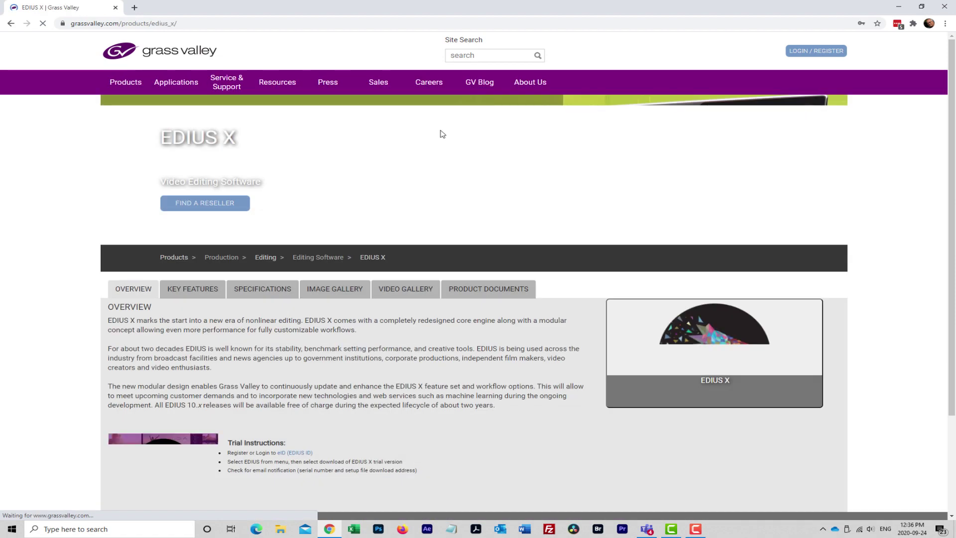
- Show the EDIUS X Key Features list and scroll down through it
left_click(189, 296)
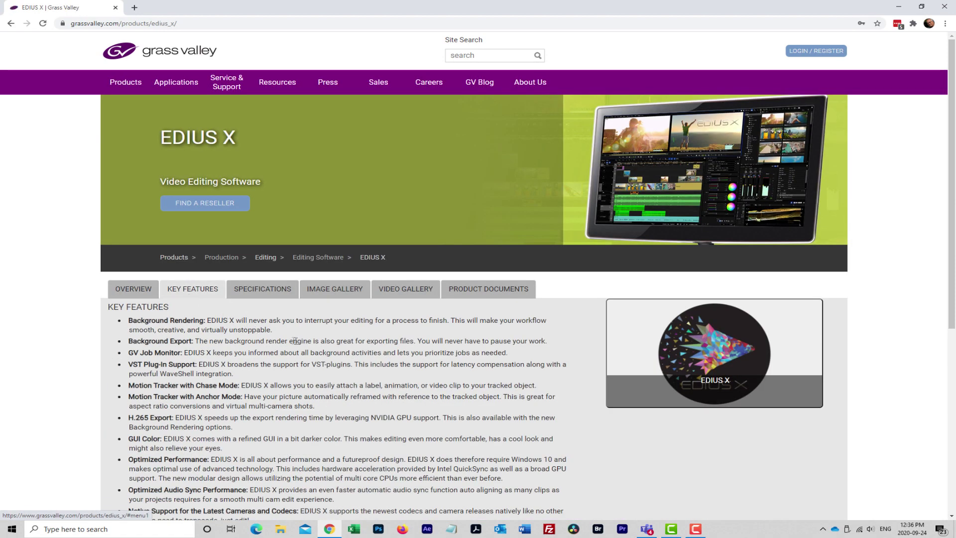
scroll(297, 343, "down", 3)
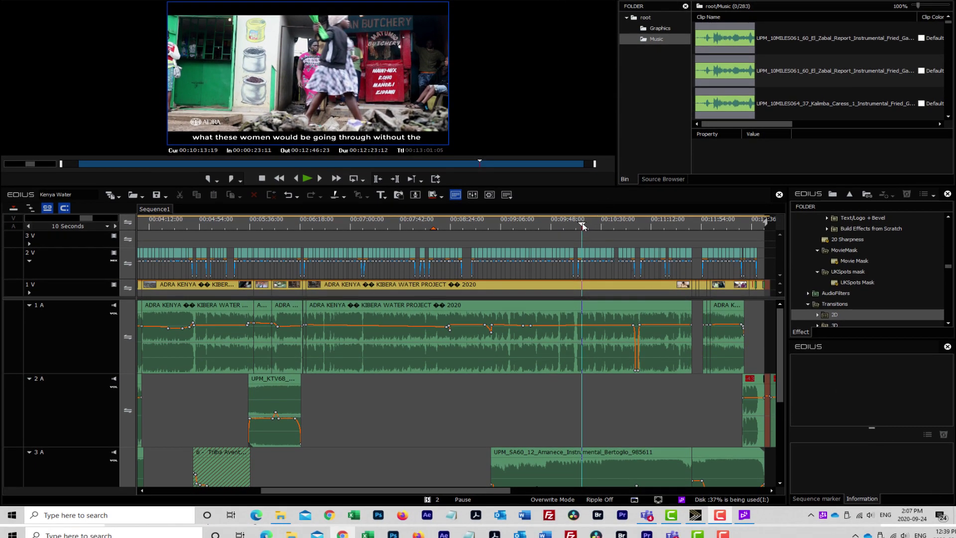
- Scrub the playhead back to about 00:07:02 and check the Kenya Water export at 33% in GV Job Monitor
left_click_drag(583, 225, 450, 225)
mouse_move(384, 257)
left_mouse_down()
mouse_move(330, 259)
mouse_move(362, 266)
left_mouse_up()
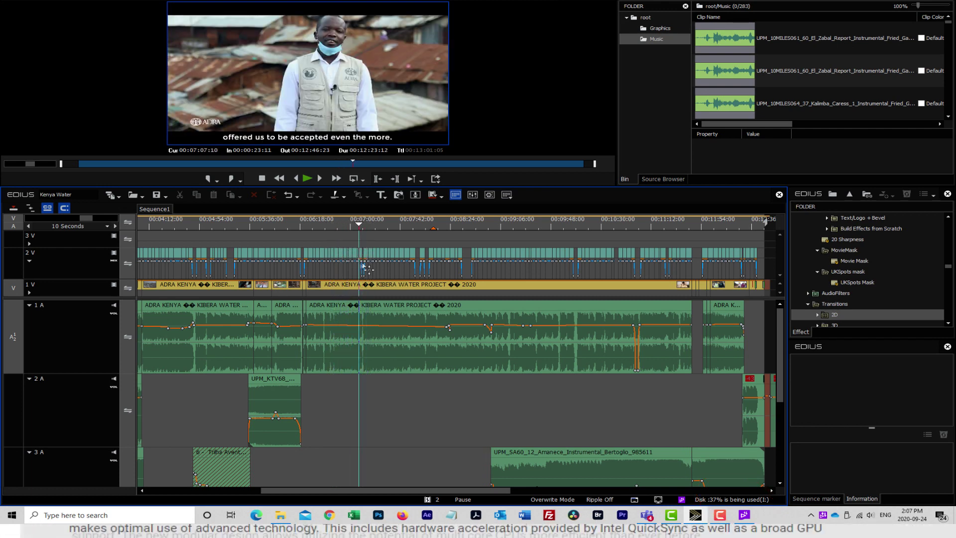
left_click(743, 516)
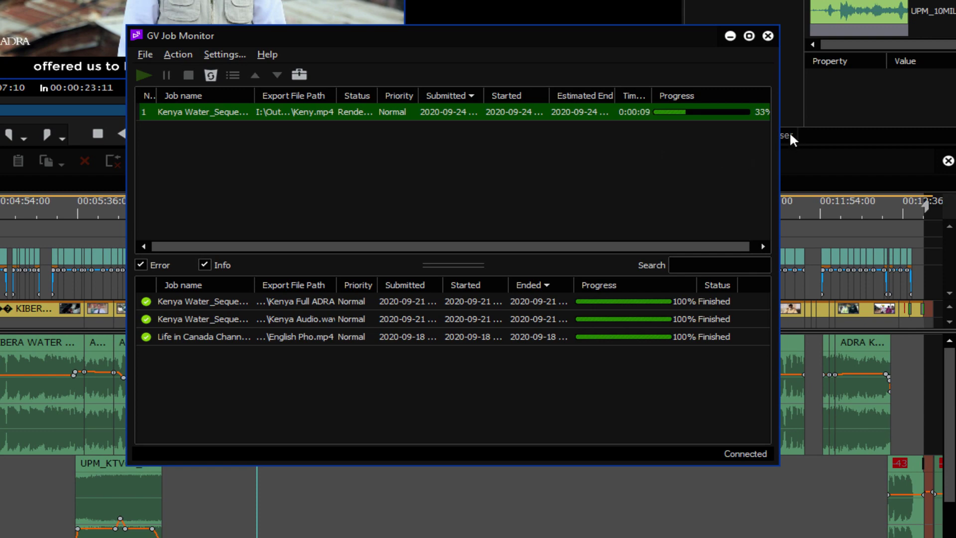
left_click(823, 531)
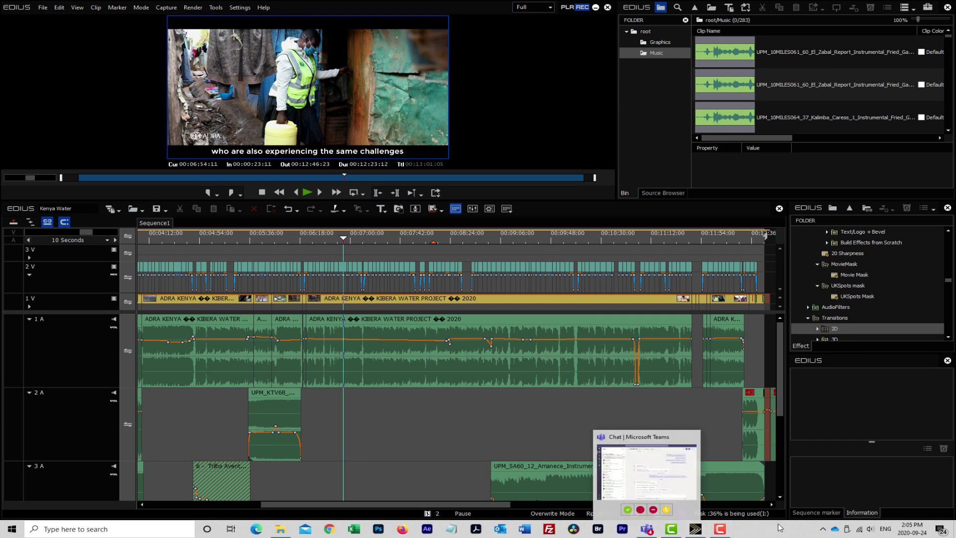
- Jump back to 00:06:06:16, then briefly play the sequence from 00:10:58
mouse_move(698, 532)
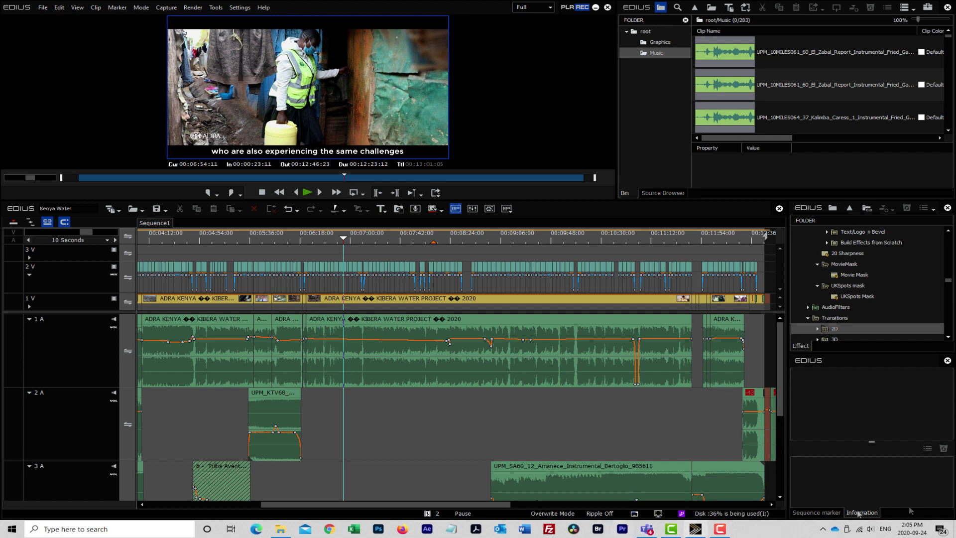
key("Page_Up")
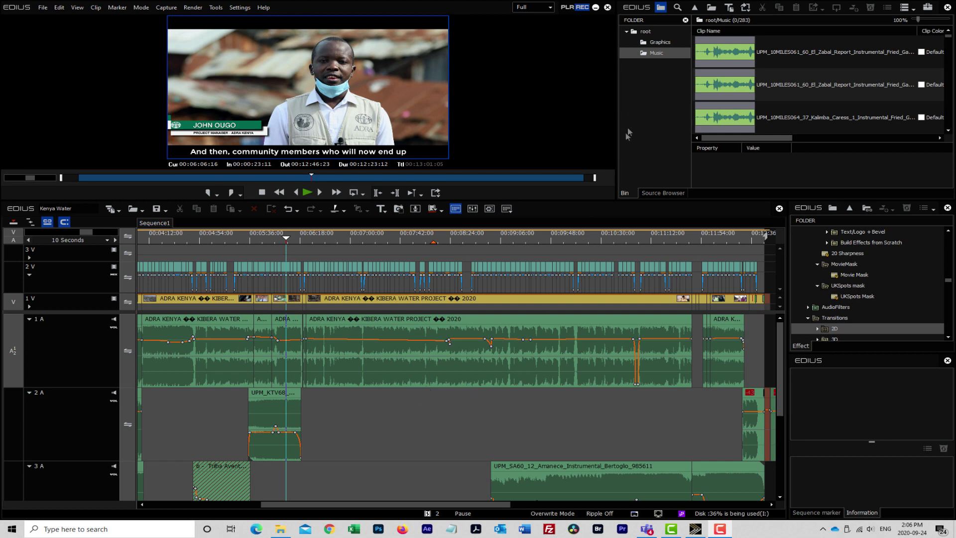
left_click(636, 239)
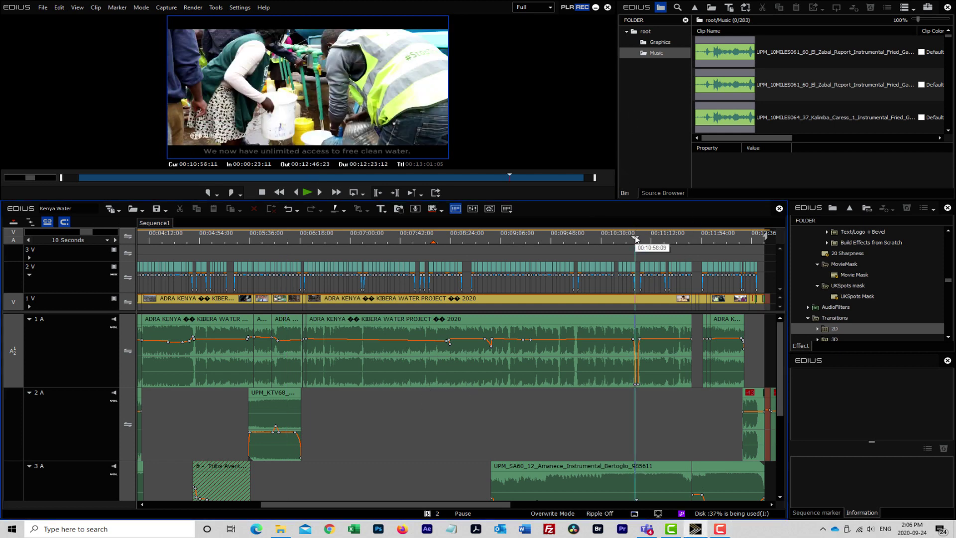
key("space")
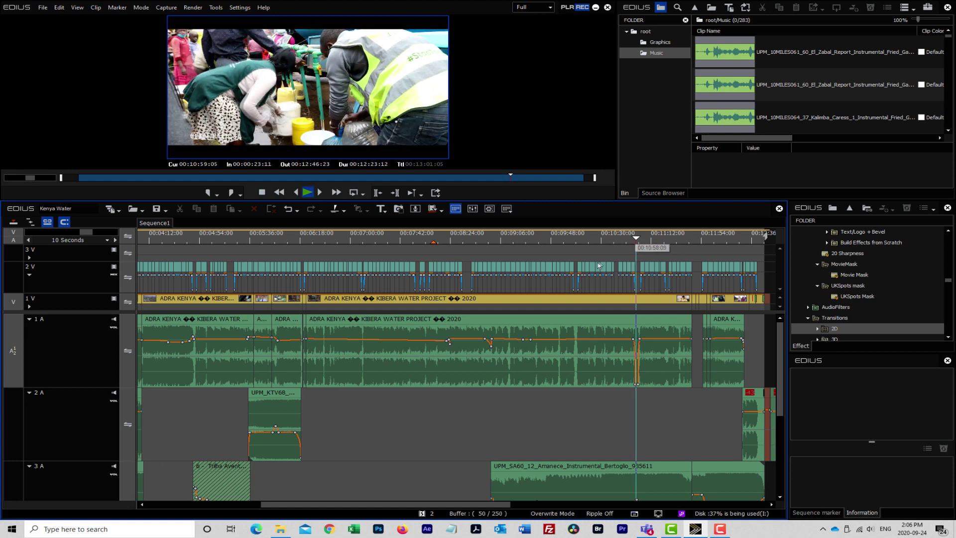
key("space")
- Return the playhead to 00:07:07:10 and check the render progress in the job monitor
left_click_drag(612, 247, 582, 248)
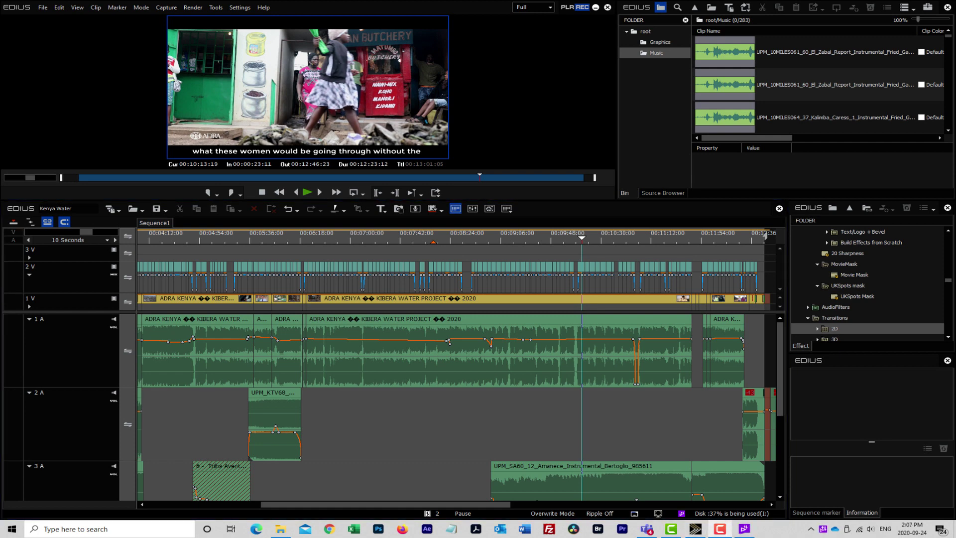
left_click_drag(378, 280, 360, 280)
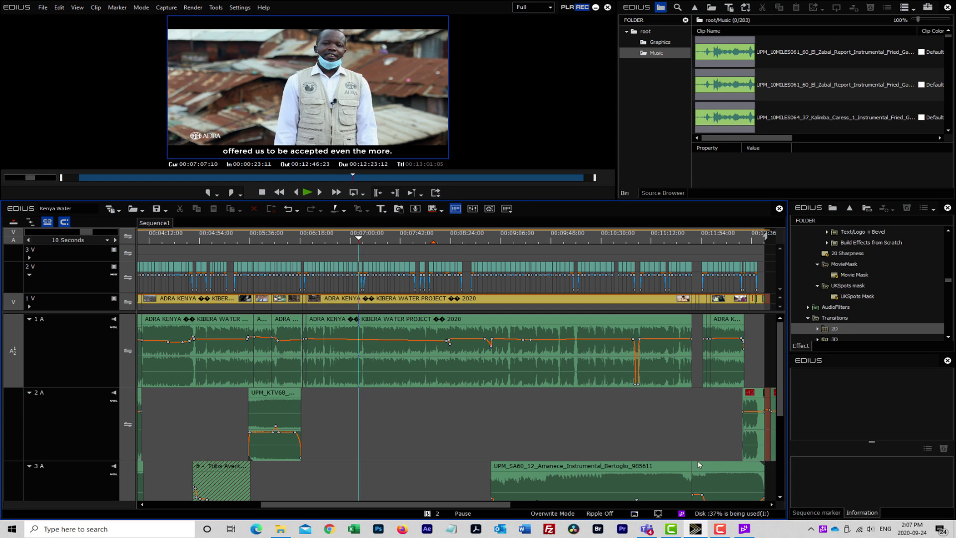
left_click(743, 531)
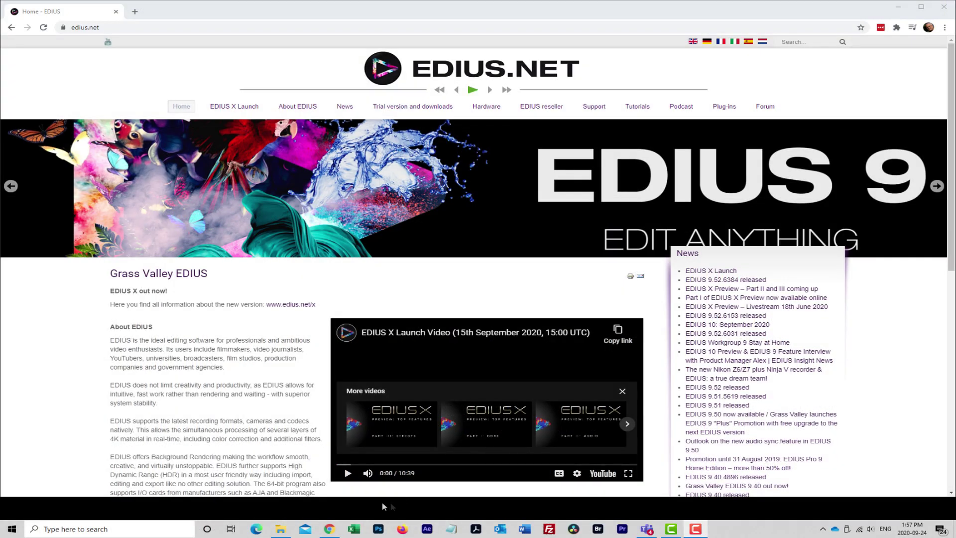
- Play the embedded EDIUS X Launch Video on the EDIUS.net homepage
left_click(348, 474)
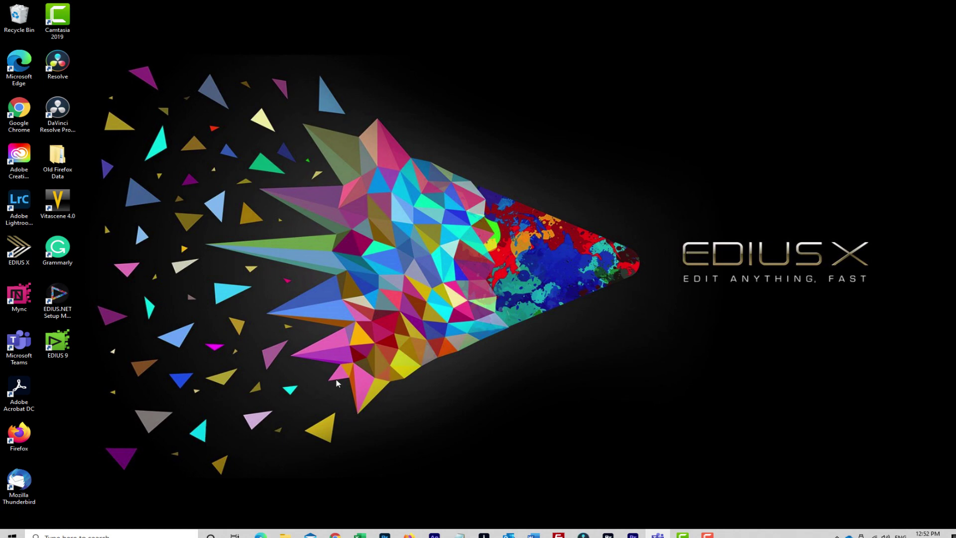
- Launch EDIUS 9 from its desktop shortcut to open the A023 CANON timeline
double_click(58, 343)
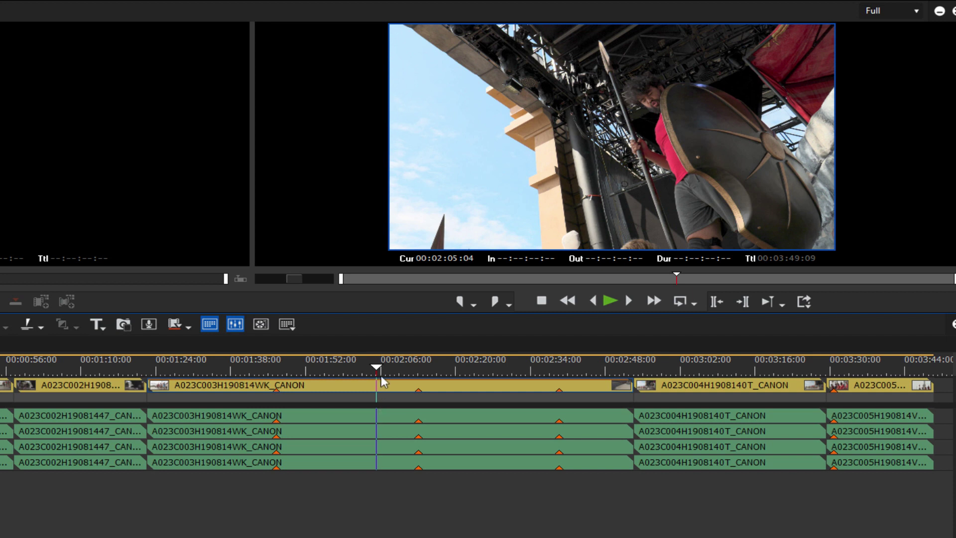
- Move the playhead back to 00:01:46:11 and play, with the buffer reading 7 / 240
mouse_move(377, 371)
left_click_drag(377, 371, 273, 410)
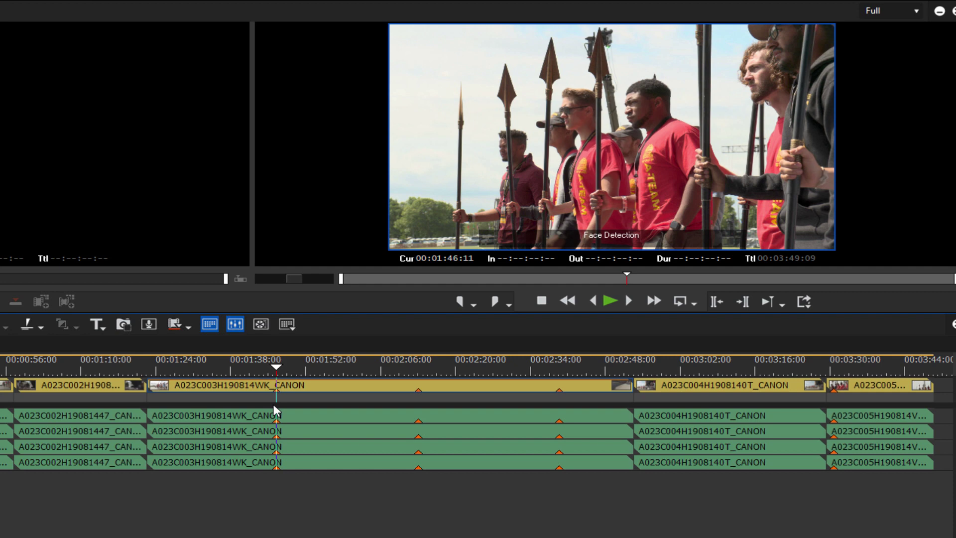
key("space")
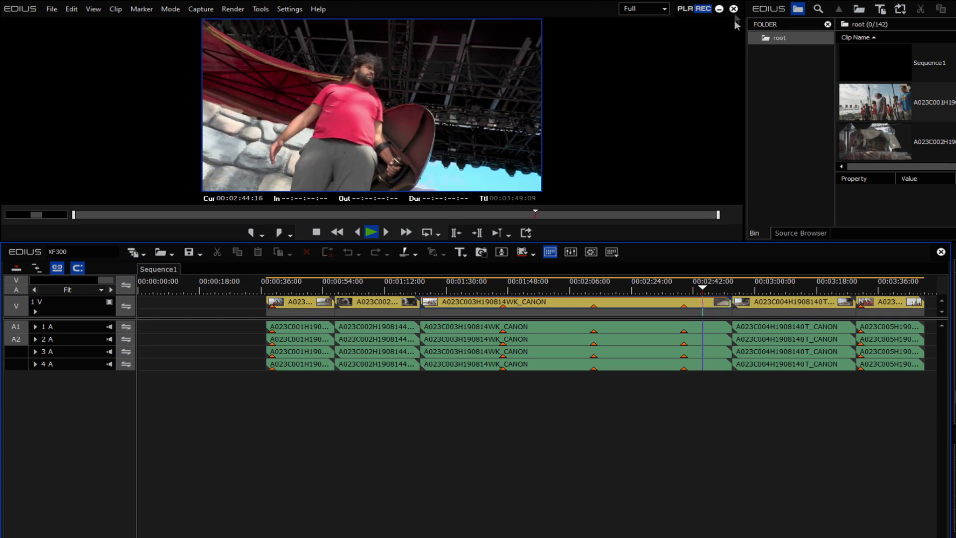
- Stop playback at 00:02:45:03 and exit EDIUS X with Alt+F4
key("space")
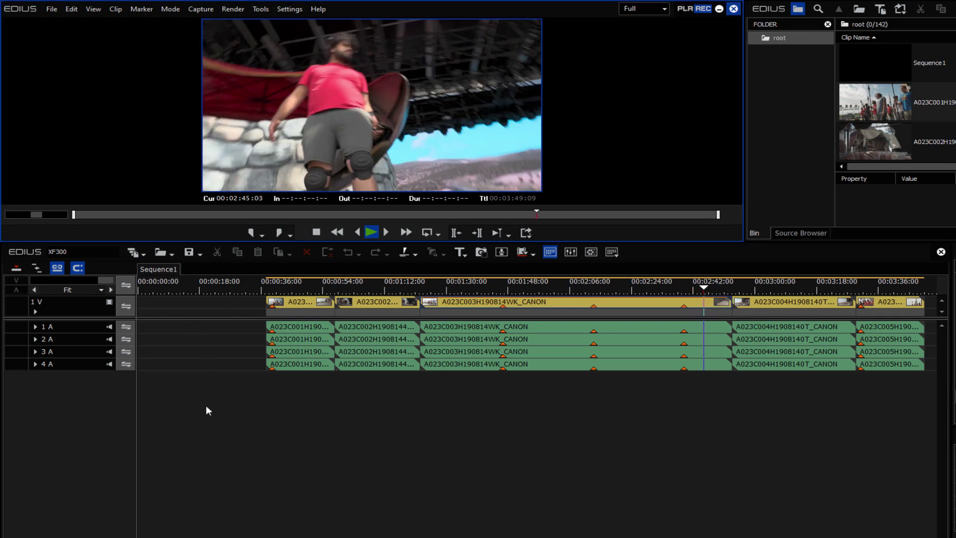
key("alt+F4")
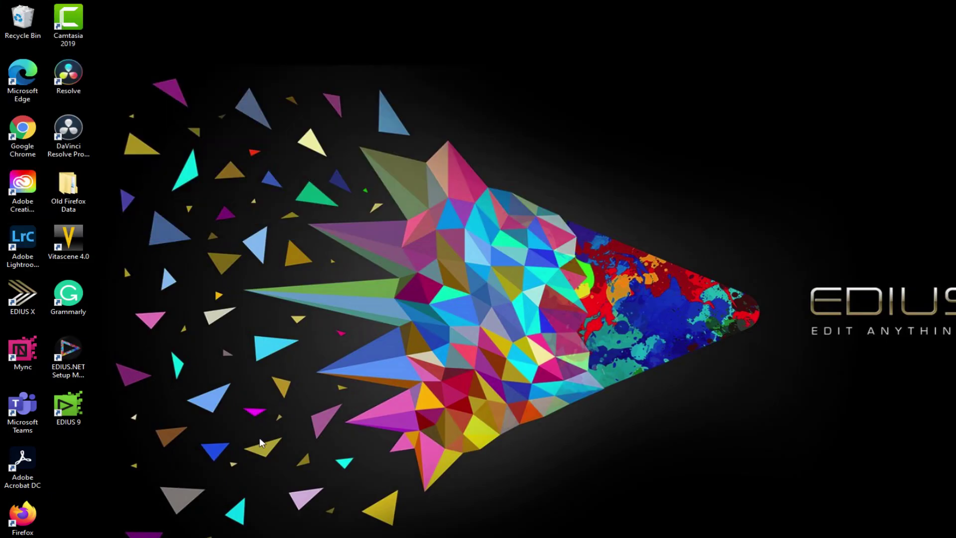
- Launch EDIUS 9 from the desktop and drag the playhead back to about 00:01:56
double_click(70, 406)
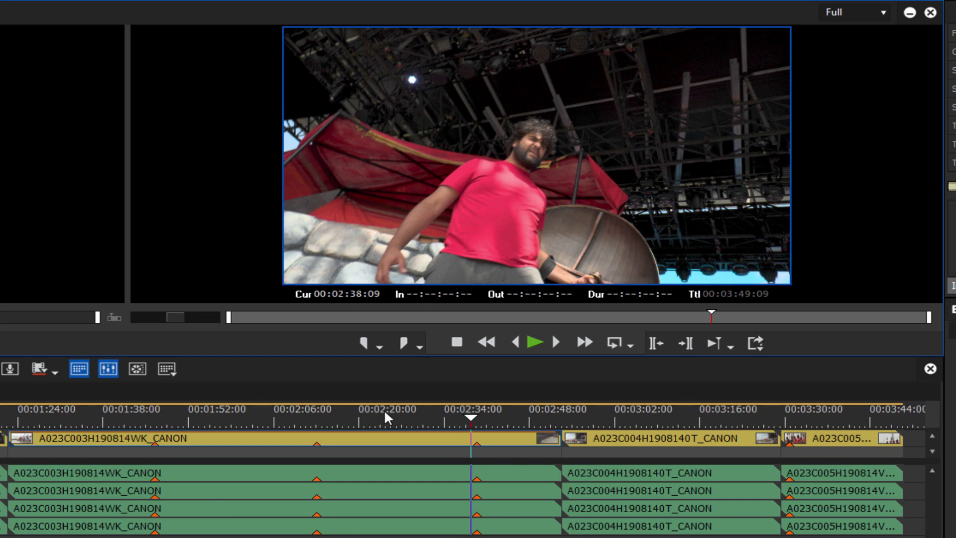
left_click_drag(384, 409, 213, 449)
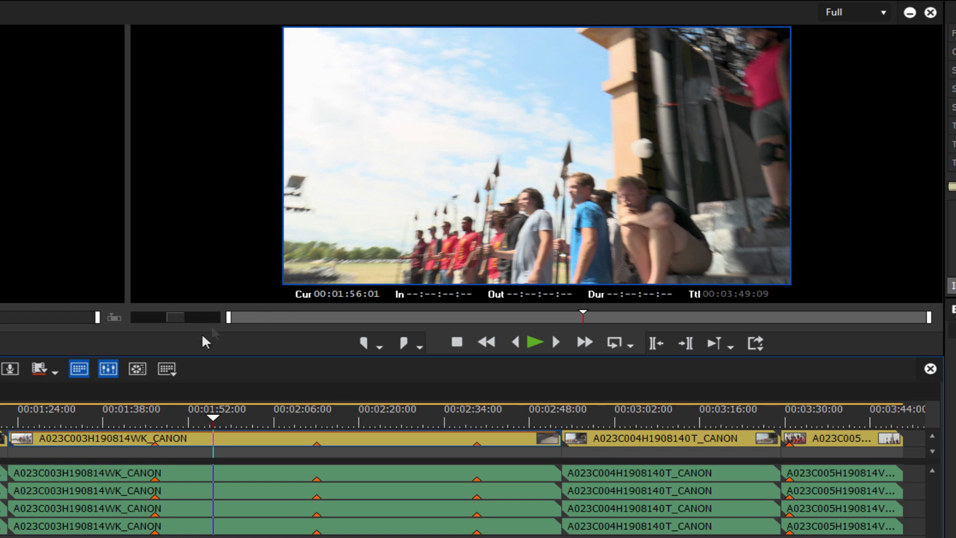
- Jump to the 00:01:46:11 clip marker and play the CANON sequence at Full resolution
key("shift+Page_Up")
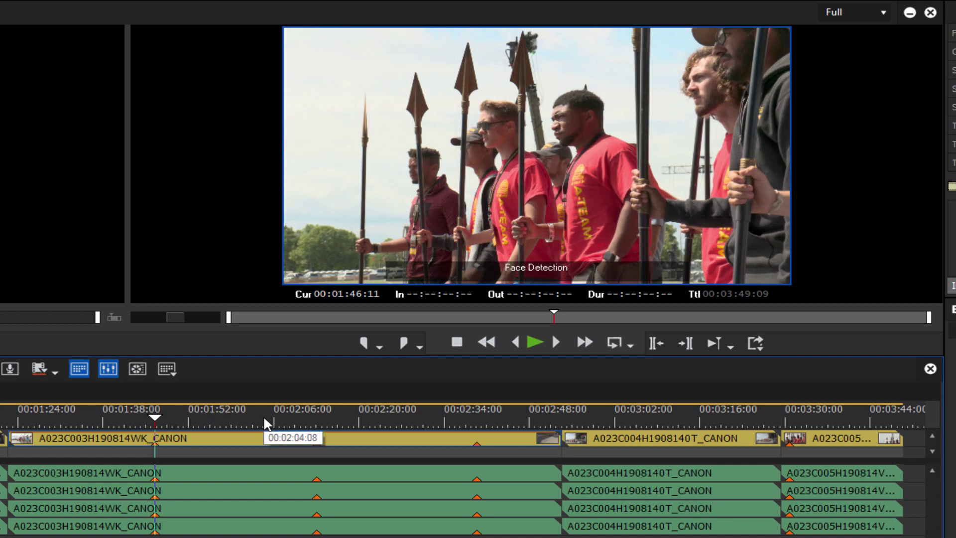
key("space")
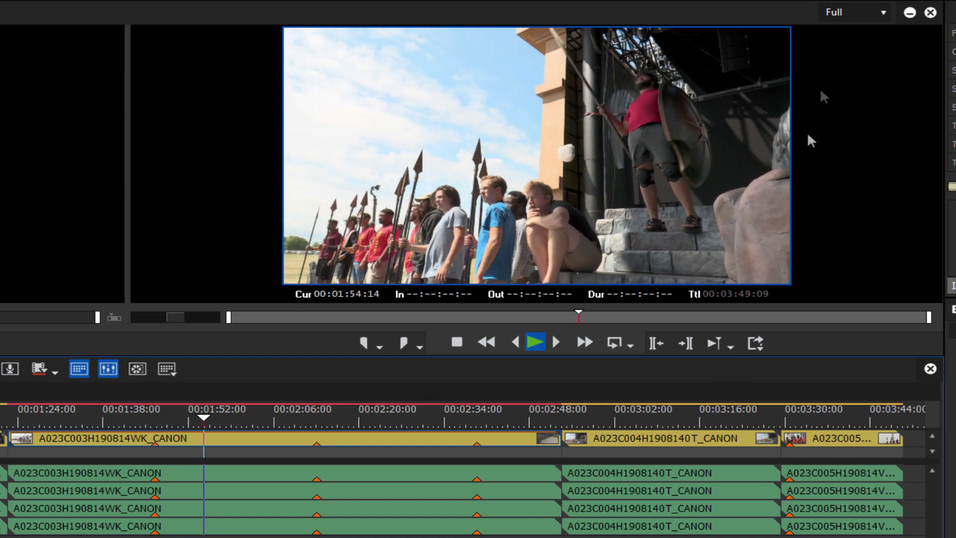
left_click(882, 14)
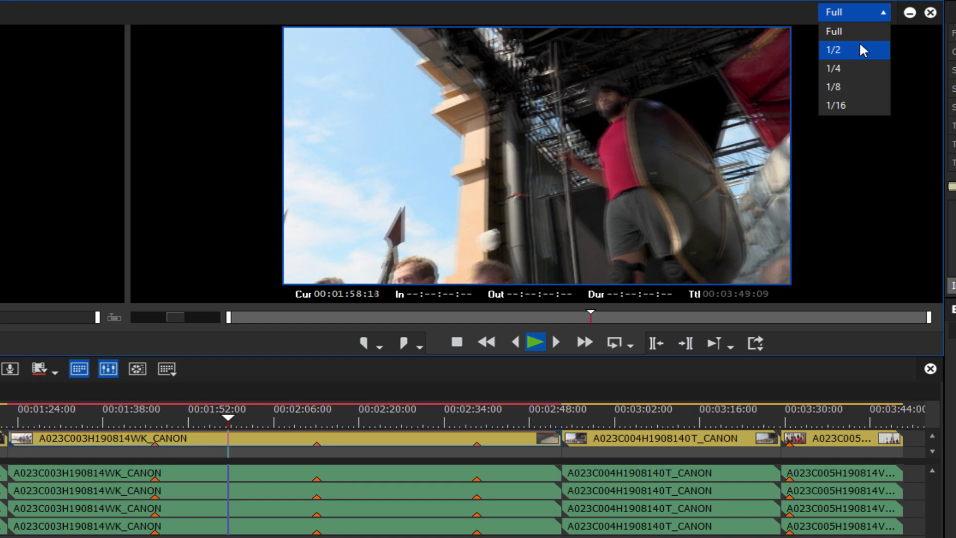
- Set preview resolution to 1/2 and play the timeline from 00:01:56:14
left_click(855, 49)
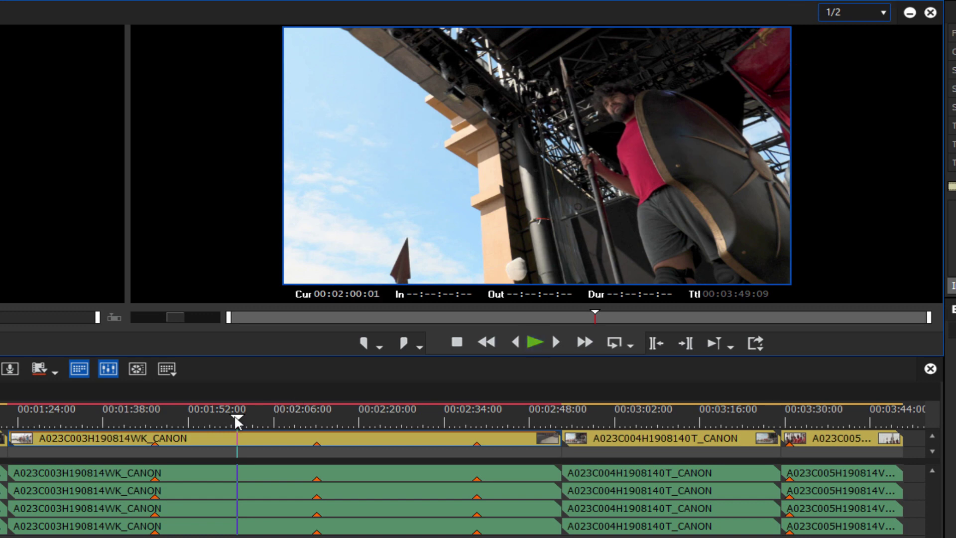
left_click_drag(236, 417, 217, 417)
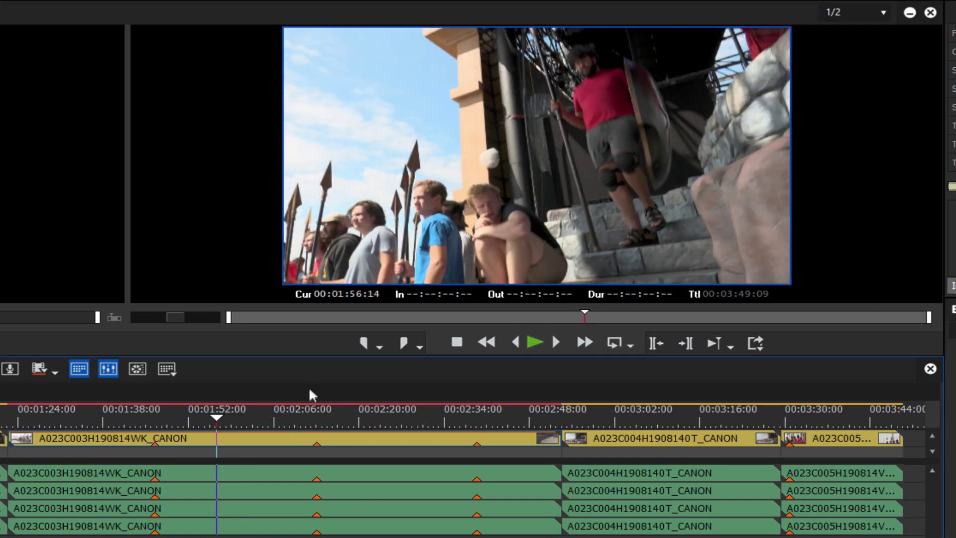
key("space")
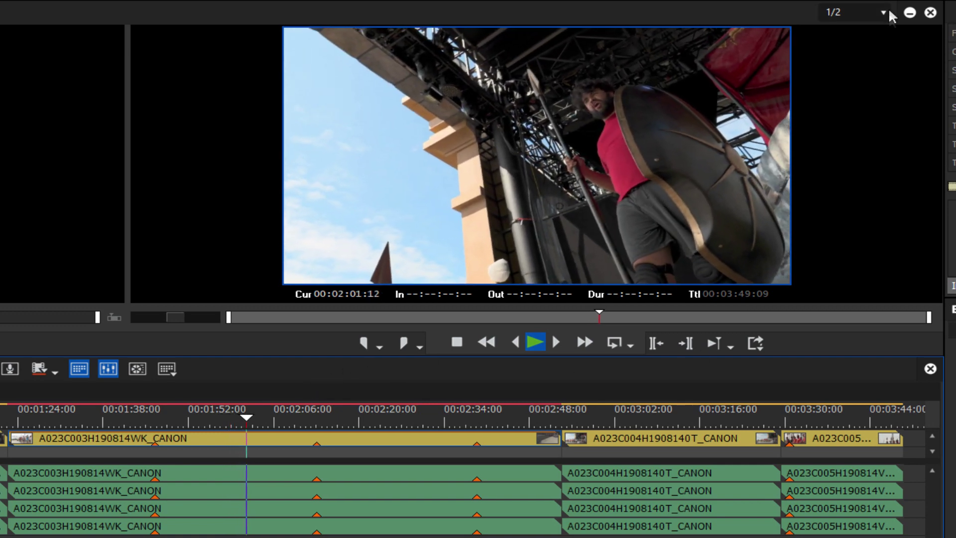
- Lower preview resolution to 1/8 and play the timeline from 00:02:05:11
left_click(883, 10)
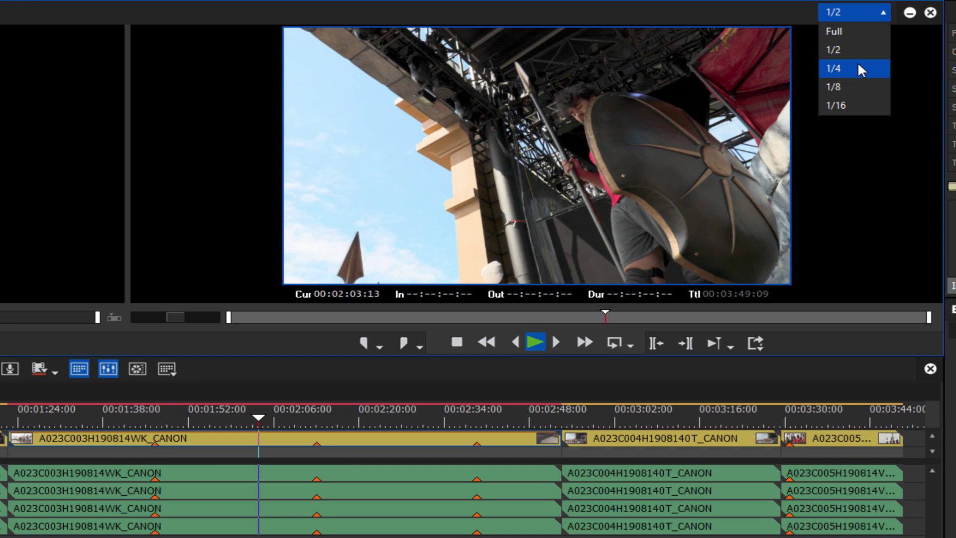
left_click(854, 86)
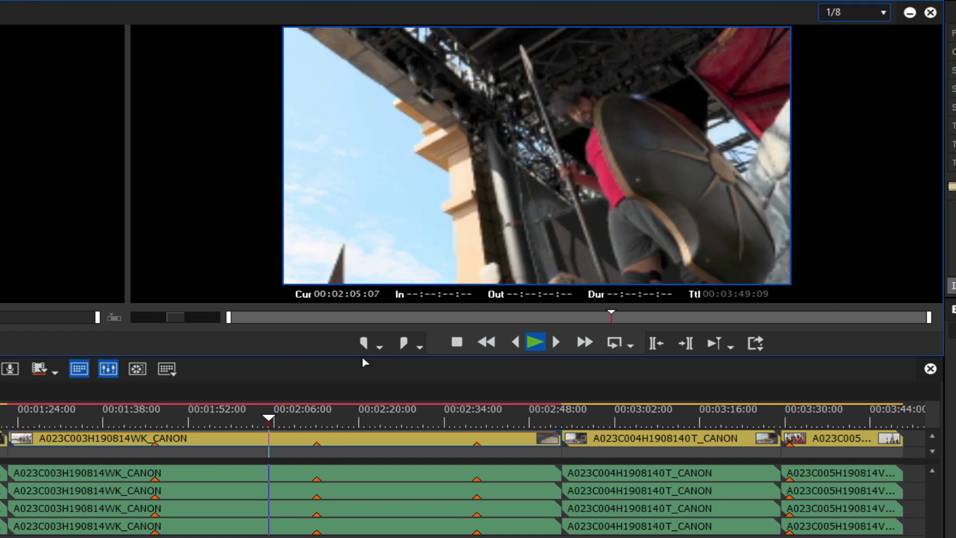
left_click(266, 419)
left_click_drag(266, 417, 270, 417)
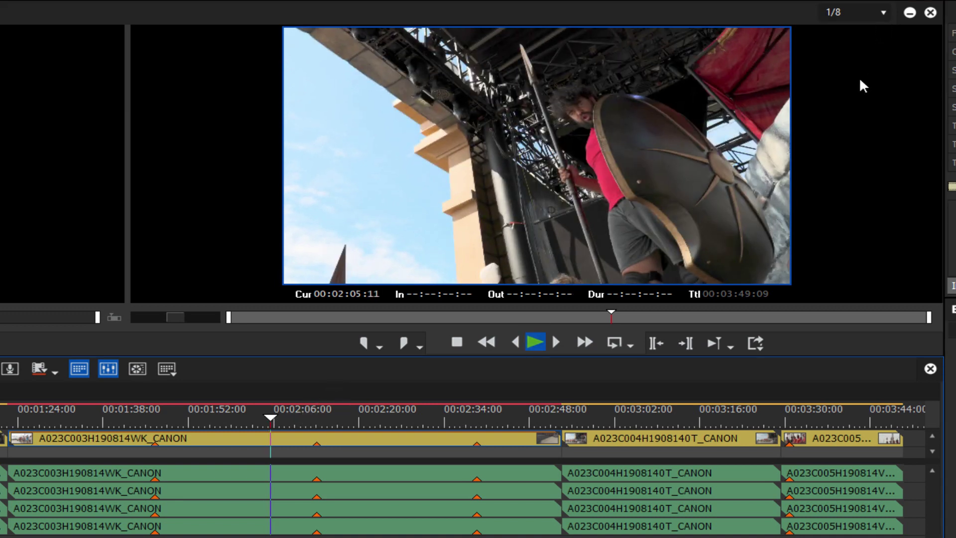
key("space")
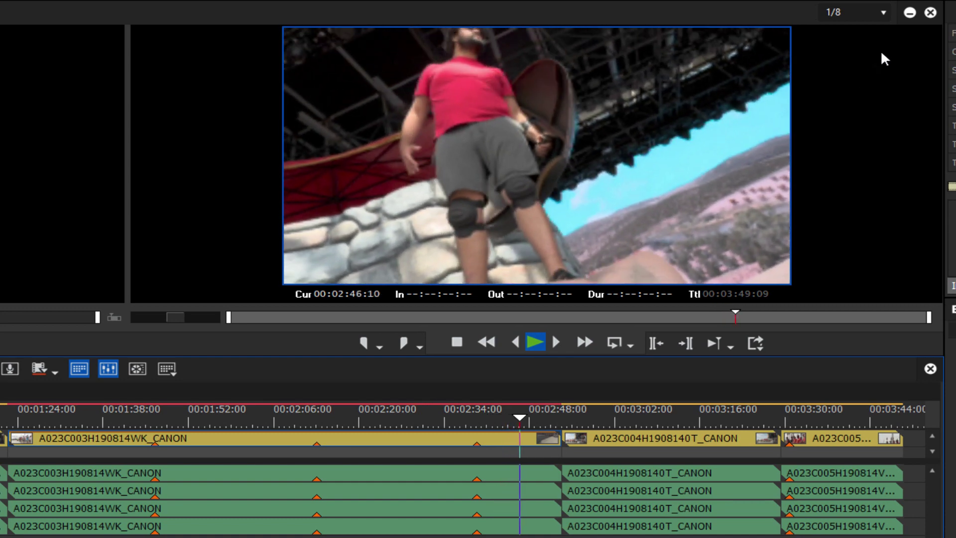
- Raise preview resolution to 1/4 and move the playhead to 00:02:04:05
left_click(883, 13)
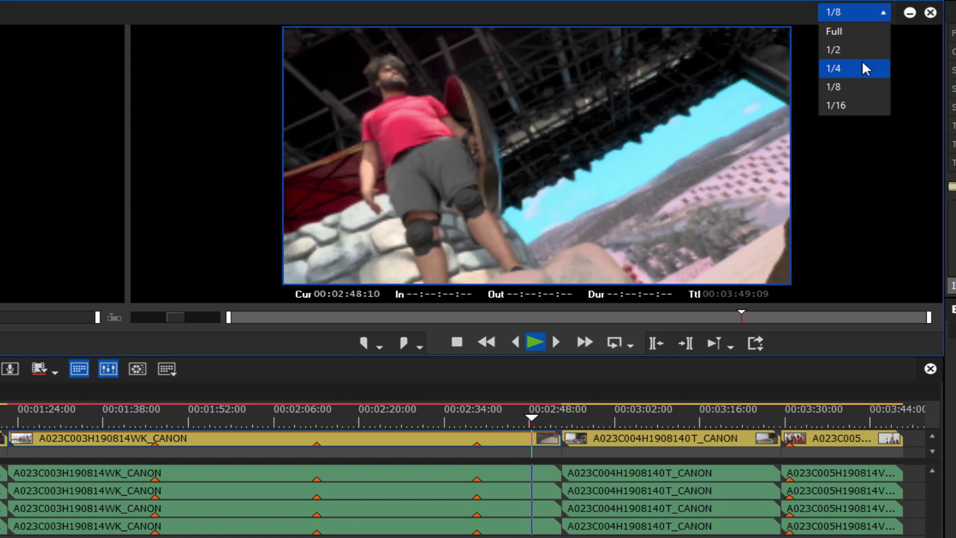
left_click(862, 64)
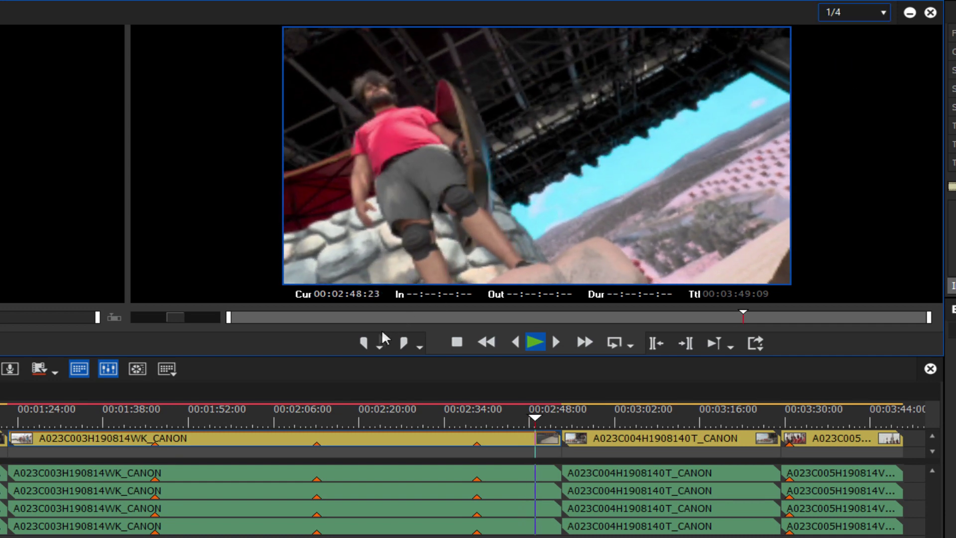
left_click_drag(146, 421, 263, 432)
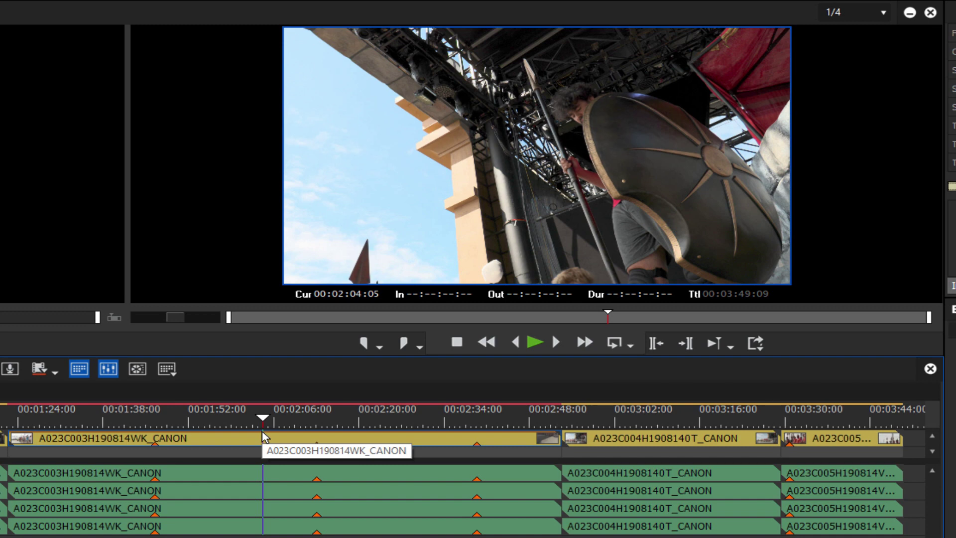
- Close the EDIUS 9 window, bringing up the save-project prompt
left_click(930, 13)
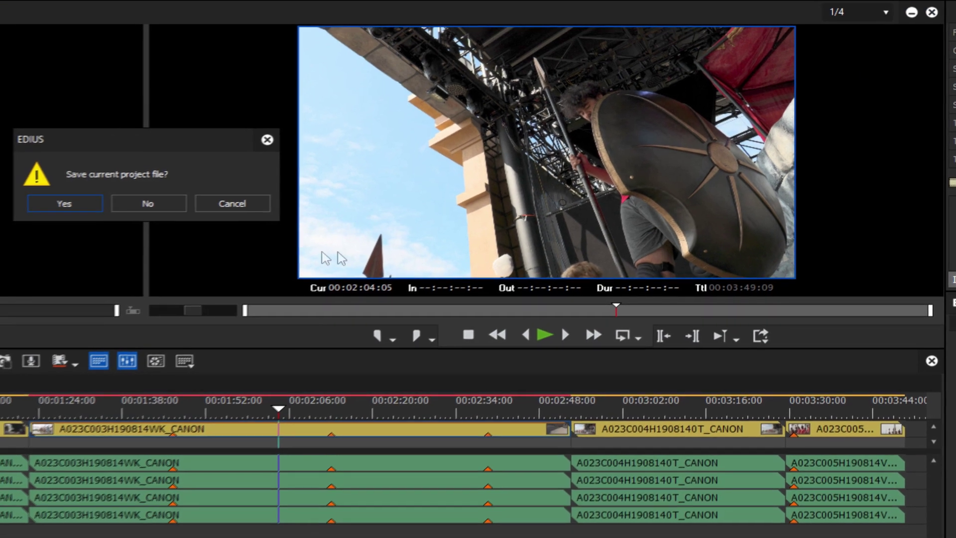